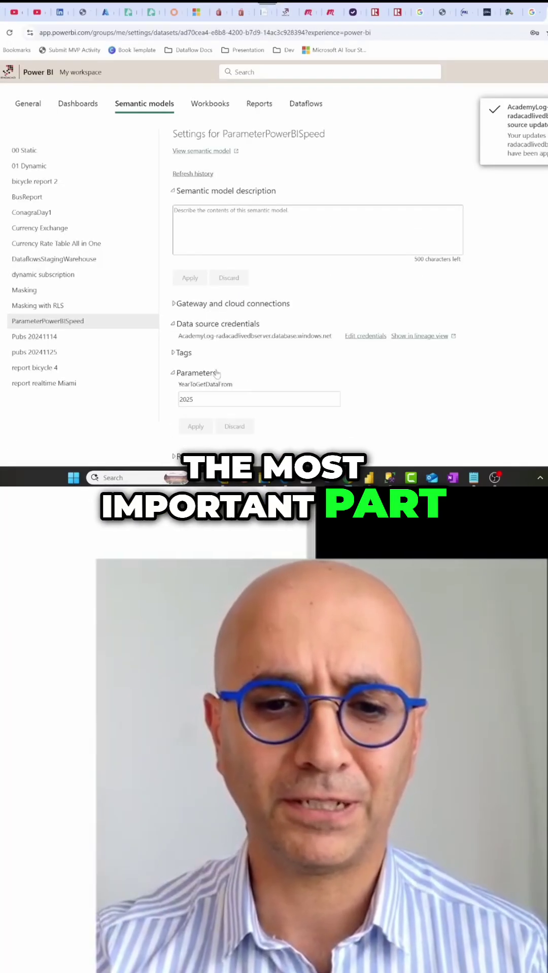
scroll(218, 375, down, 1)
scroll(218, 374, down, 1)
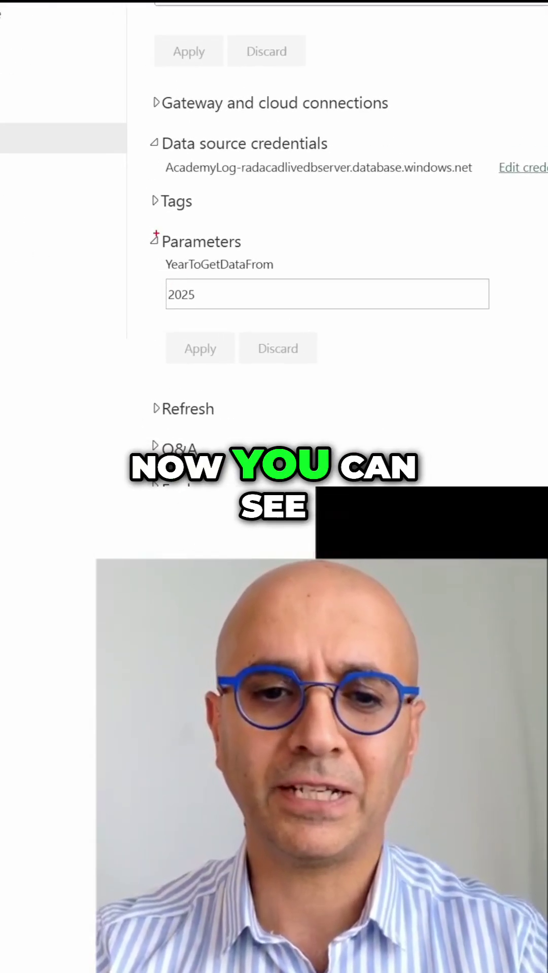
drag(160, 251, 308, 309)
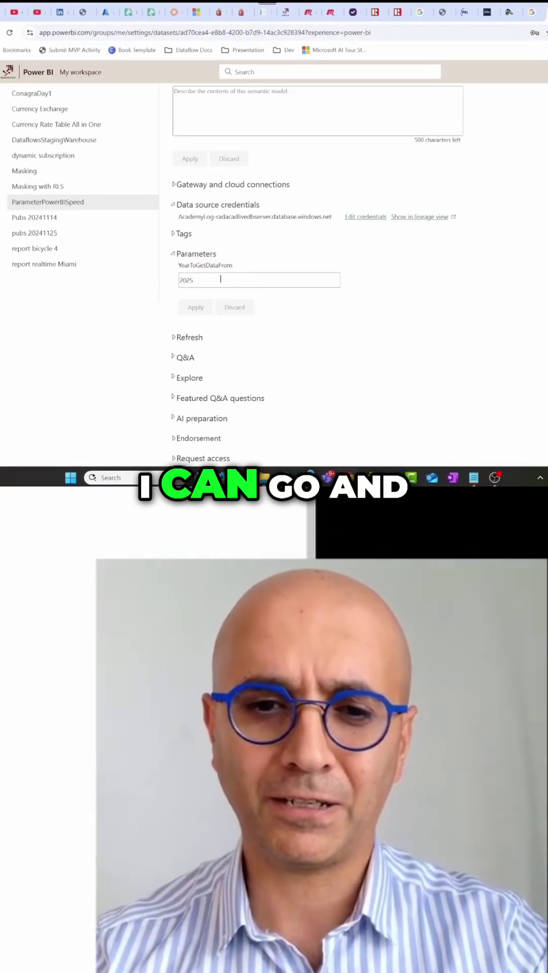
Edit the YearToGetDataFrom parameter value from 2025 to 2020 and apply the change
click(221, 278)
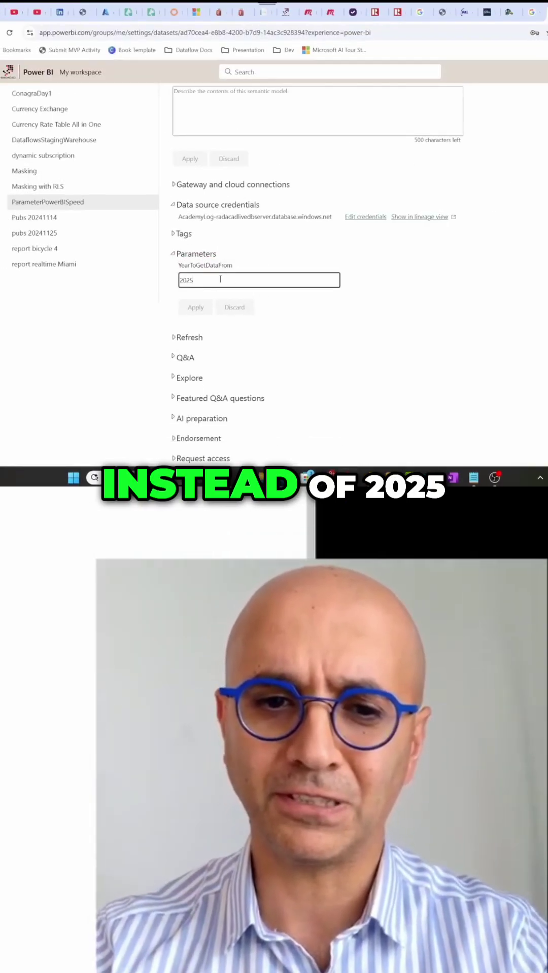
key(BackSpace)
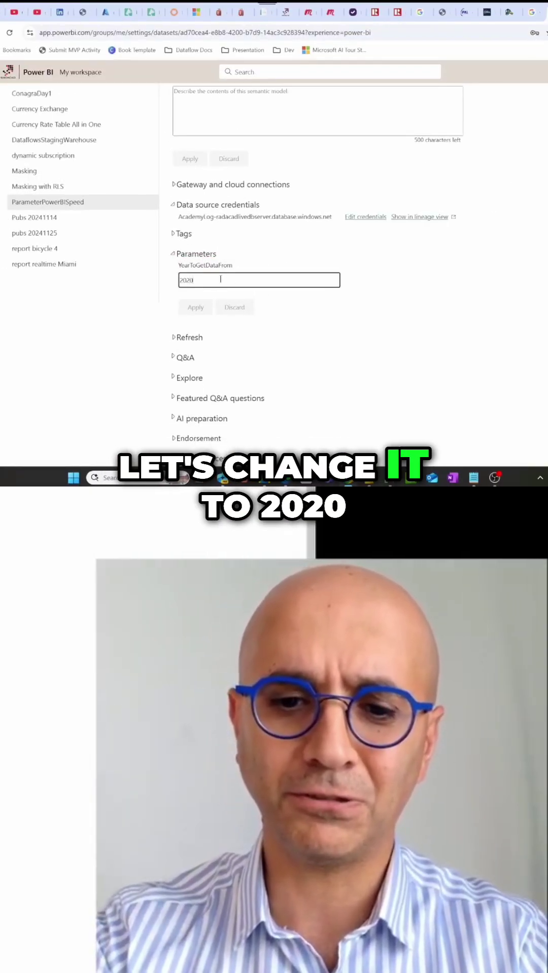
text(0)
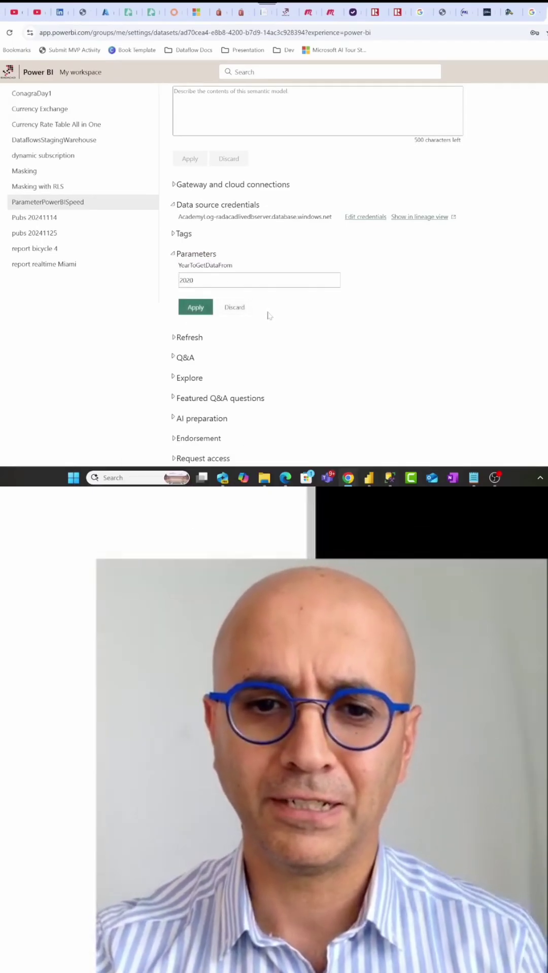
click(195, 307)
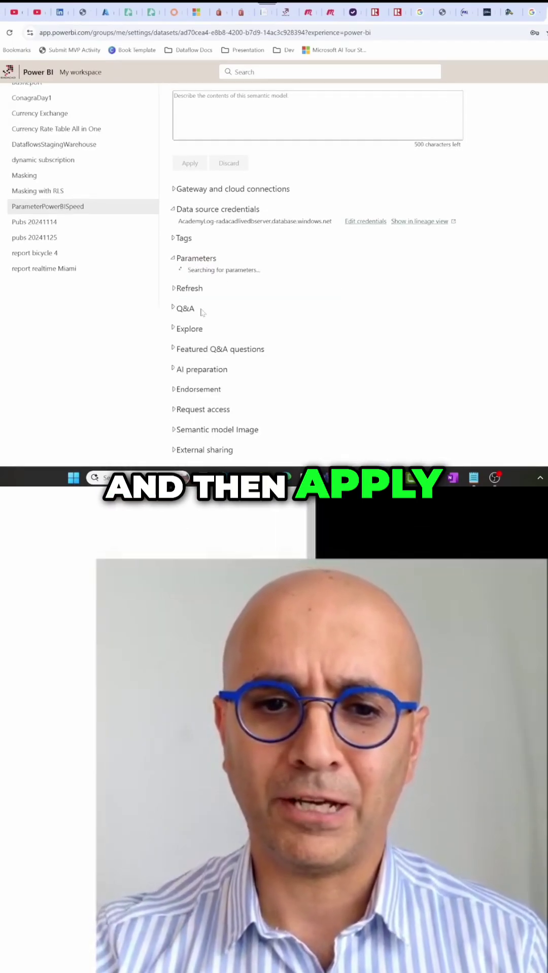